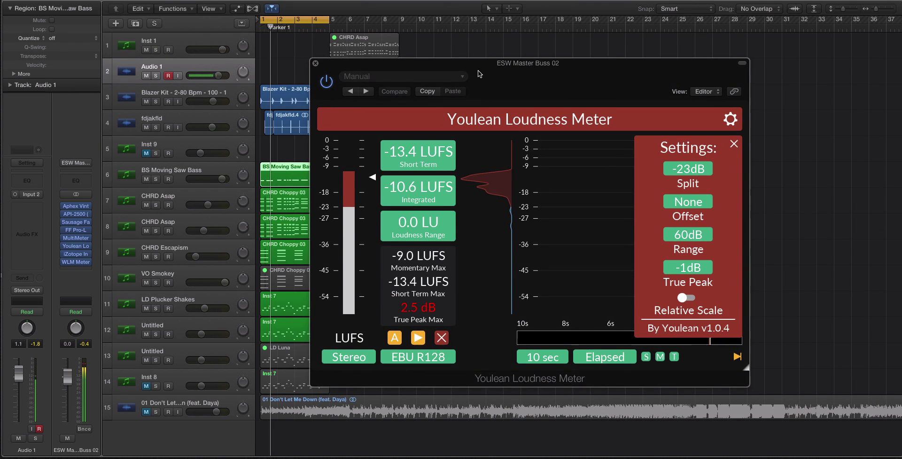
# Step: View the MultiMeter on the master bus in place of the loudness meter, leaving both plug-in windows closed
pyautogui.moveTo(479, 73); pyautogui.dragTo(446, 76)
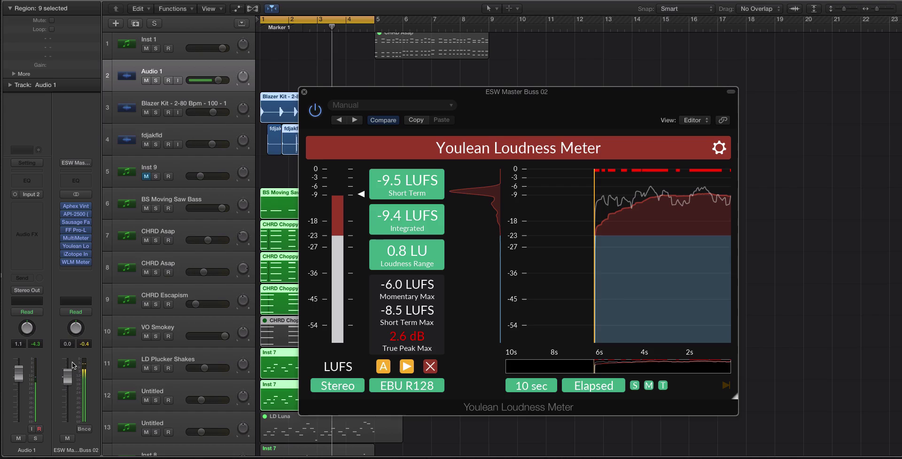
pyautogui.click(75, 238)
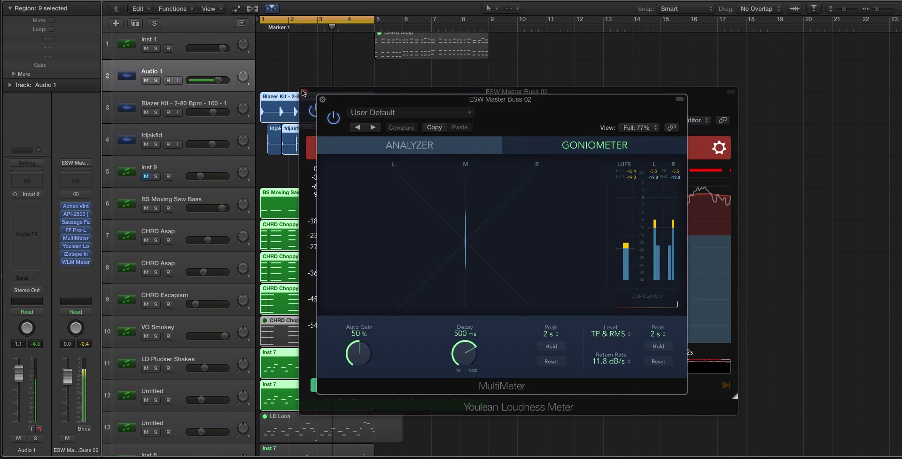
pyautogui.click(304, 92)
pyautogui.moveTo(356, 102); pyautogui.dragTo(376, 109)
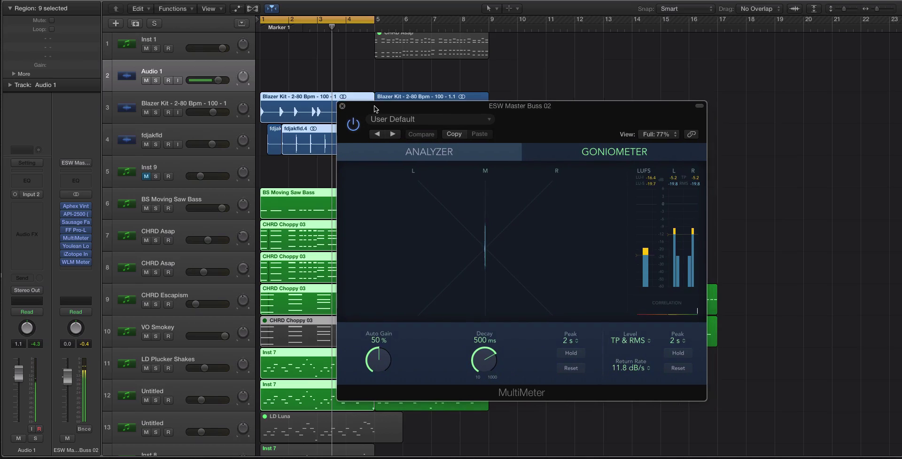
pyautogui.click(343, 107)
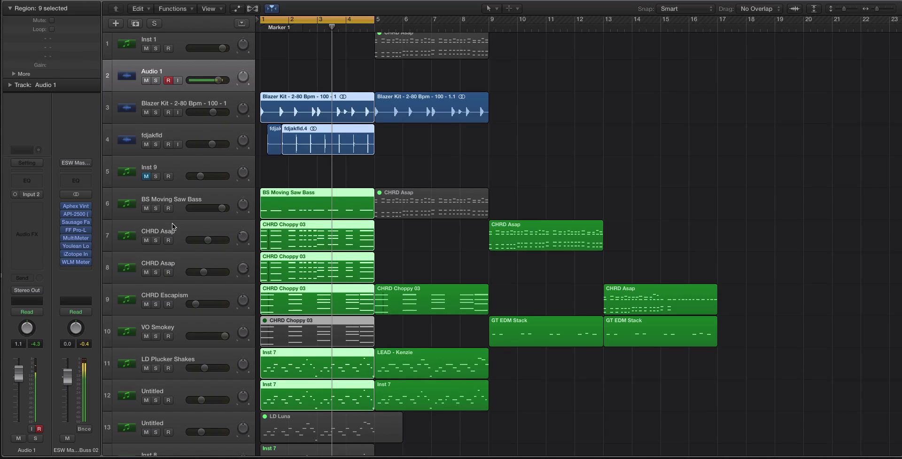
# Step: Open the Youlean Loudness Meter on the master bus and choose EBU R128 as its loudness standard
pyautogui.click(75, 245)
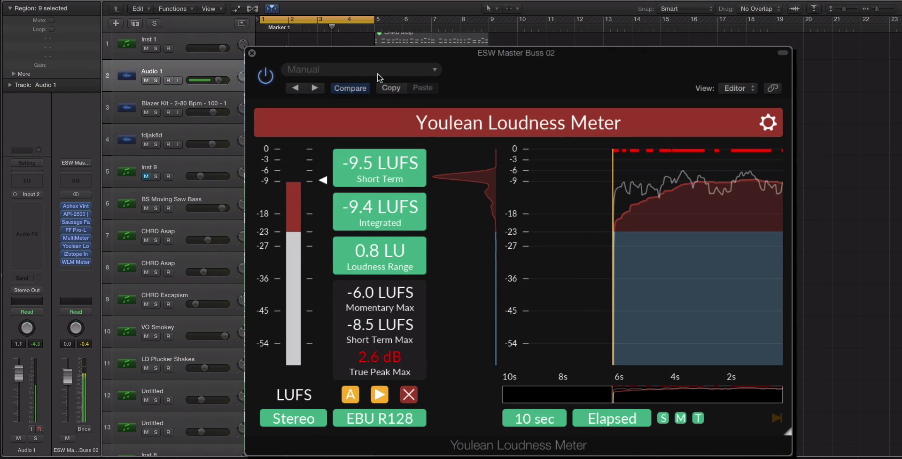
pyautogui.click(389, 422)
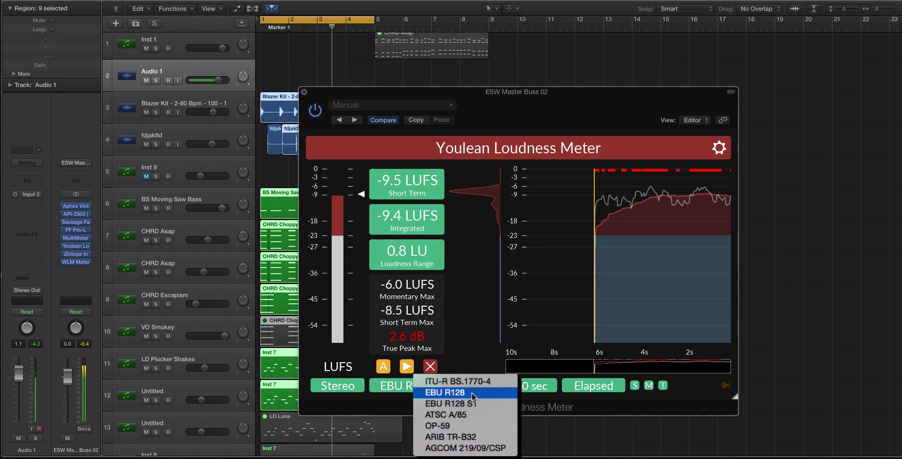
pyautogui.click(473, 396)
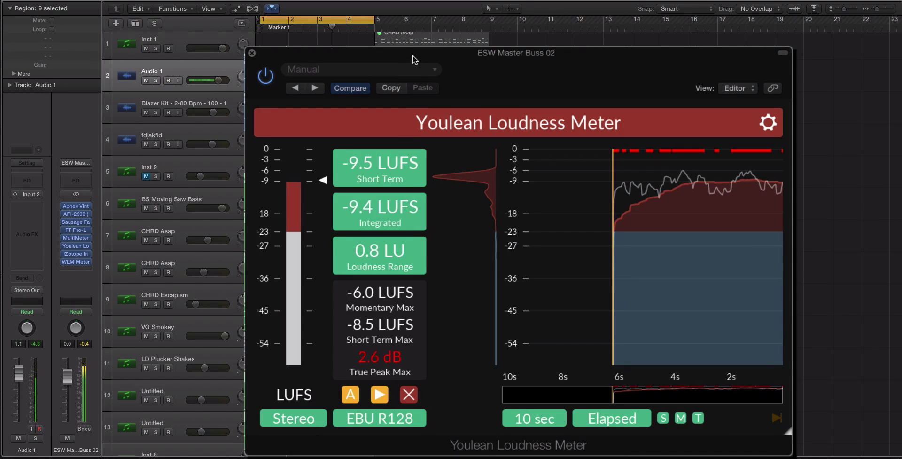
pyautogui.moveTo(412, 55); pyautogui.dragTo(412, 54)
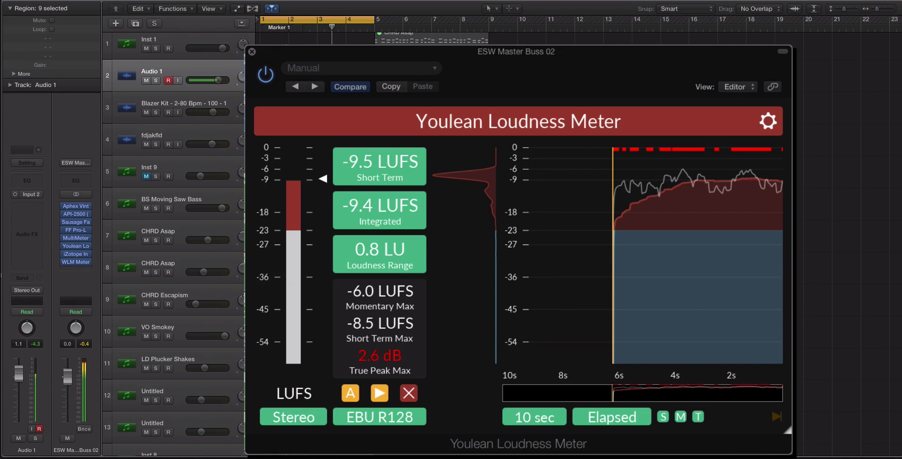
# Step: Set the loudness meter's scale offset to 15 dB and close its settings and window
pyautogui.moveTo(790, 432); pyautogui.dragTo(718, 378)
pyautogui.moveTo(681, 256); pyautogui.dragTo(664, 288)
pyautogui.click(769, 122)
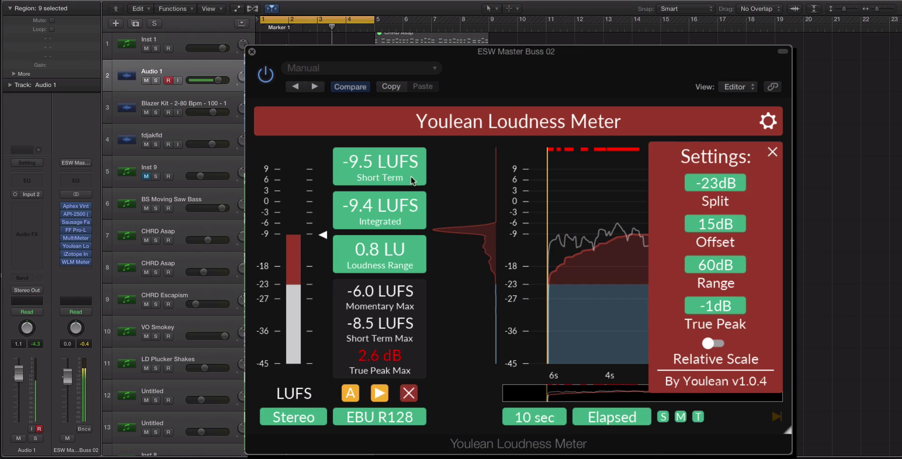
pyautogui.click(772, 151)
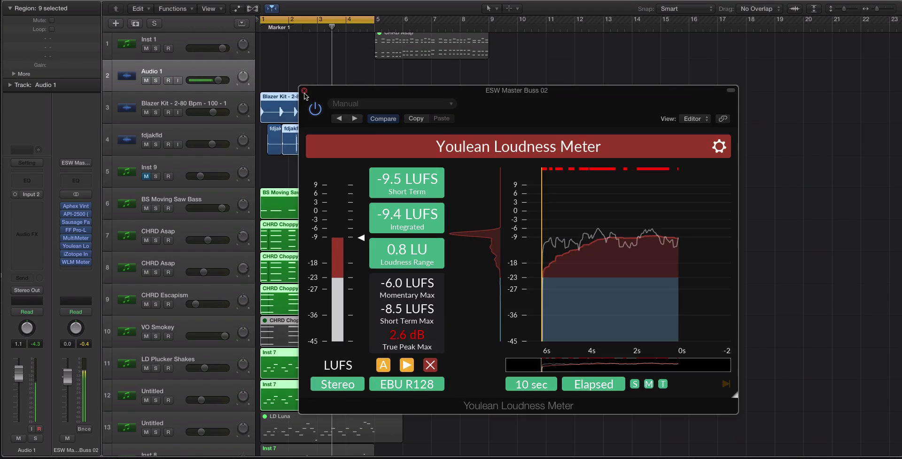
pyautogui.click(304, 92)
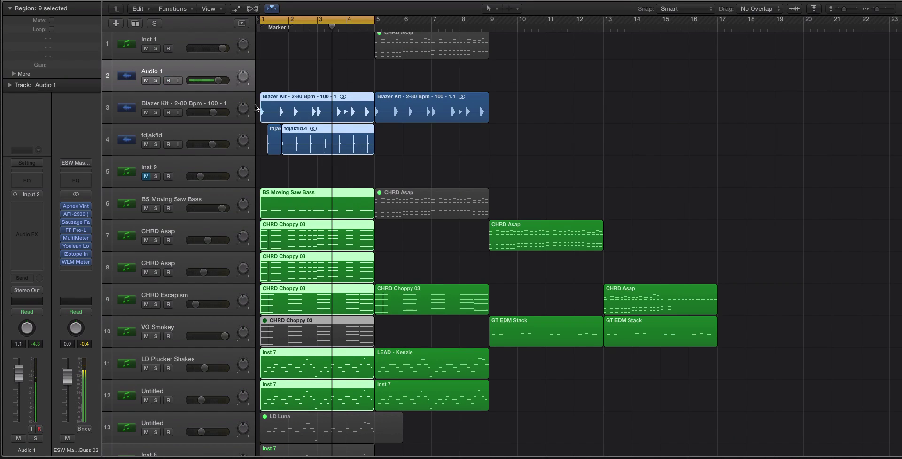
# Step: Select the "01 Don't Let Me Down" reference track and set the cycle range to bars 26–30
pyautogui.scroll(-5, 309, 153)
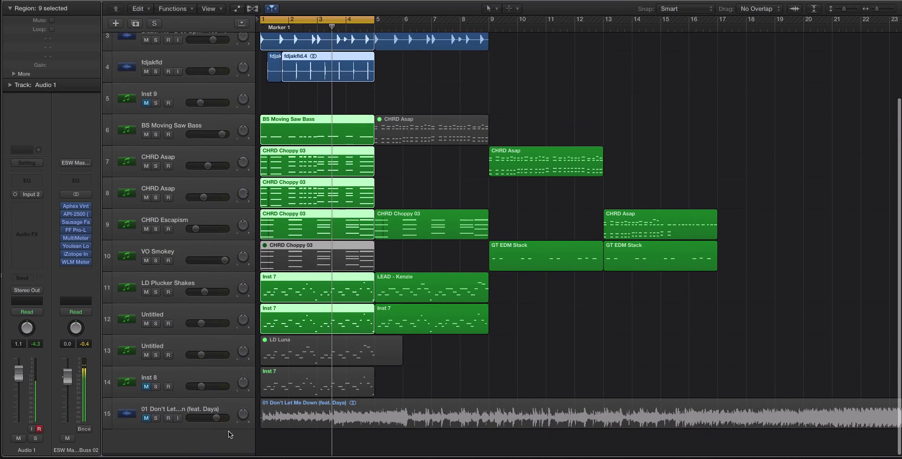
pyautogui.click(224, 423)
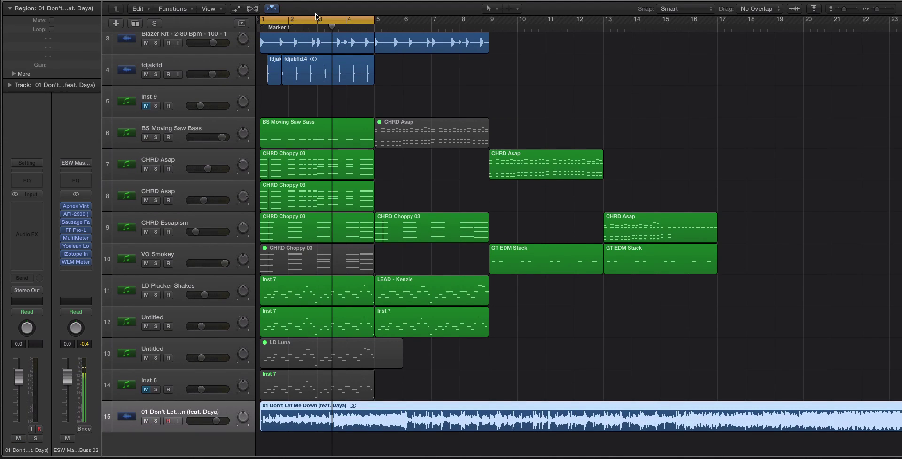
pyautogui.click(317, 18)
pyautogui.scroll(-5, 664, 44)
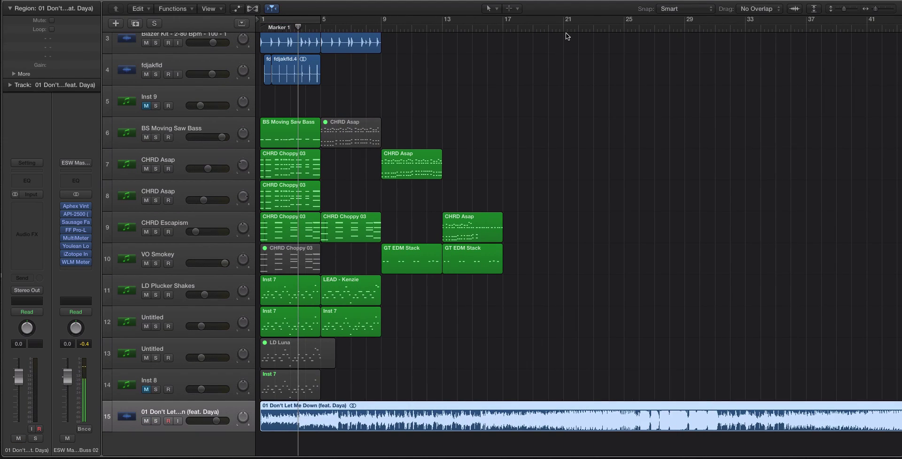
pyautogui.moveTo(565, 22); pyautogui.dragTo(625, 21)
pyautogui.scroll(3, 284, 160)
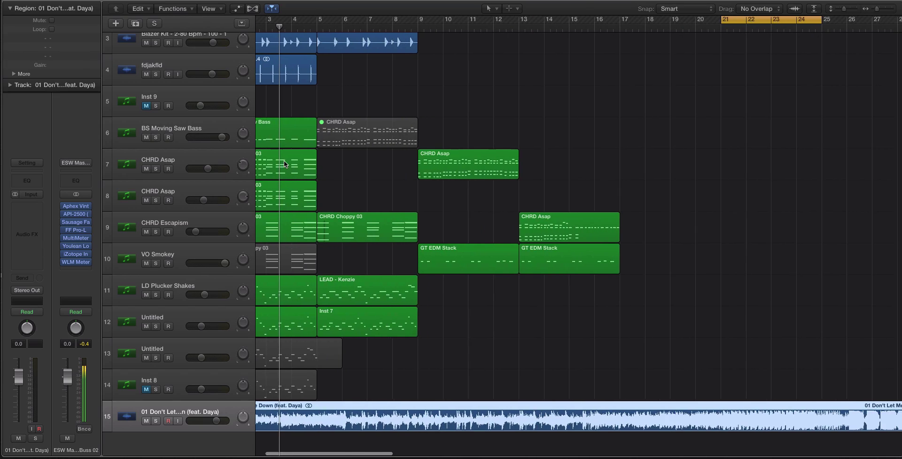
pyautogui.hscroll(1, 284, 159)
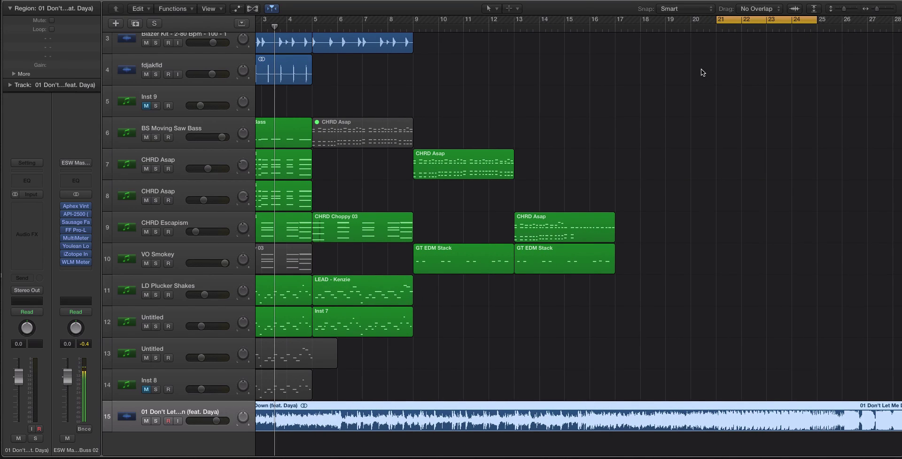
pyautogui.scroll(-1, 700, 66)
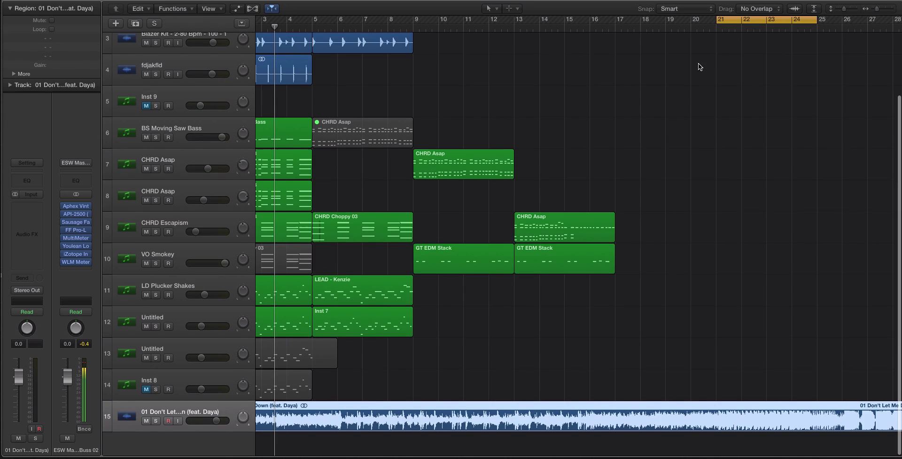
pyautogui.press('super+Left')
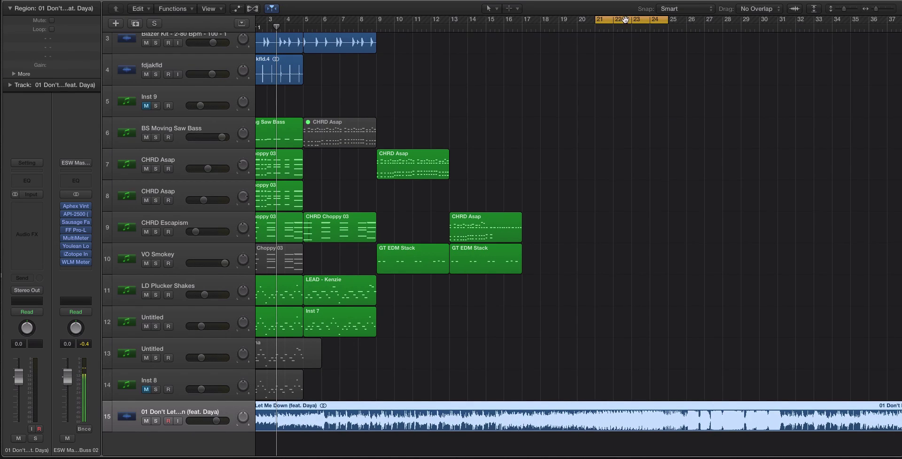
pyautogui.moveTo(634, 27); pyautogui.dragTo(713, 27)
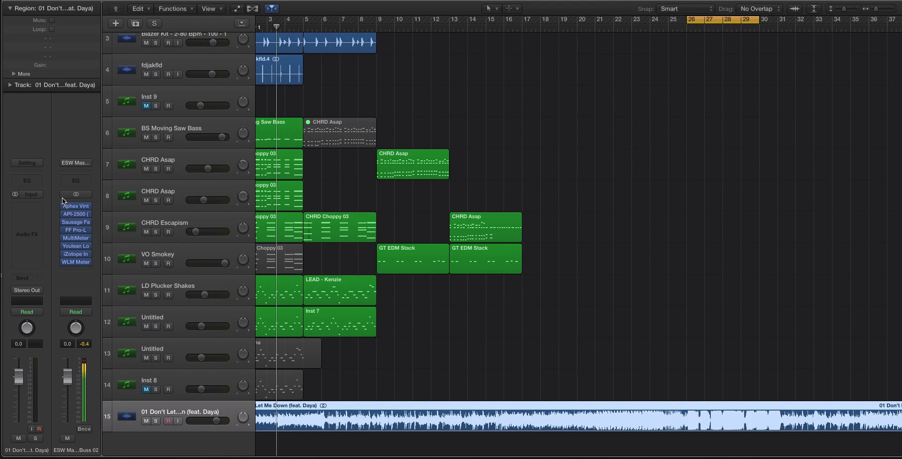
# Step: Measure the reference track's loudness with Youlean Loudness Meter during playback, with the master bus plug-ins ahead of it bypassed
pyautogui.click(72, 246)
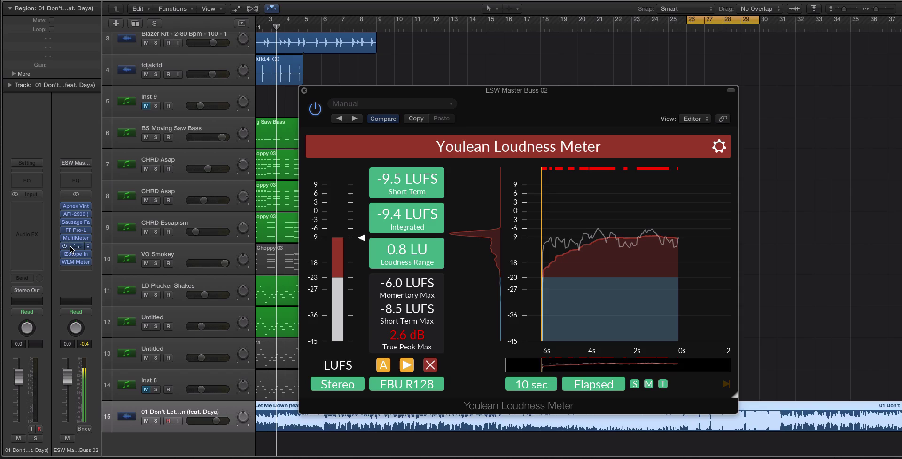
pyautogui.moveTo(538, 91); pyautogui.dragTo(601, 56)
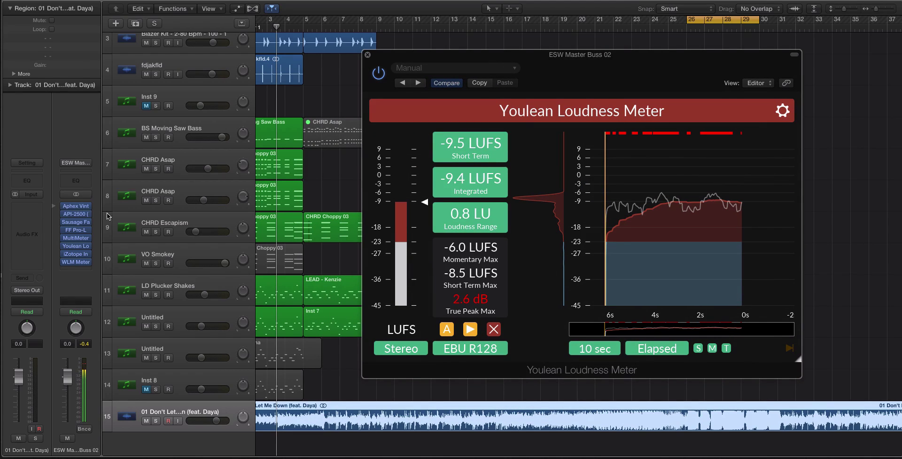
pyautogui.moveTo(65, 206); pyautogui.dragTo(64, 254)
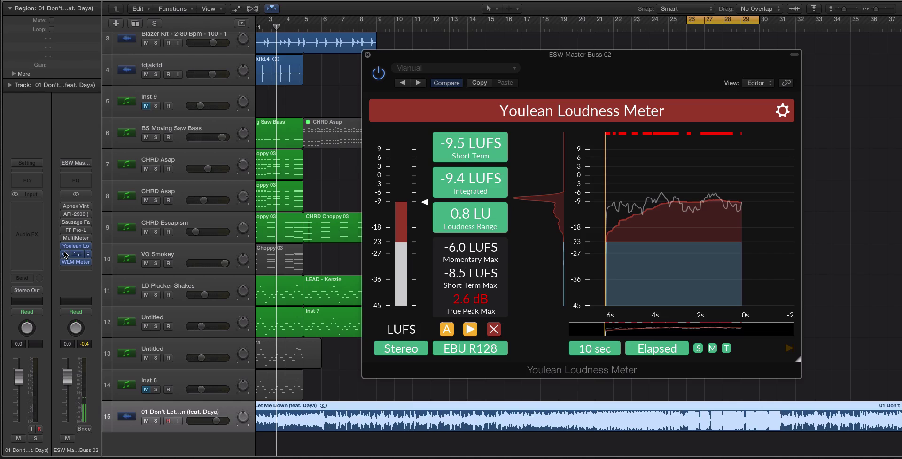
pyautogui.press('space')
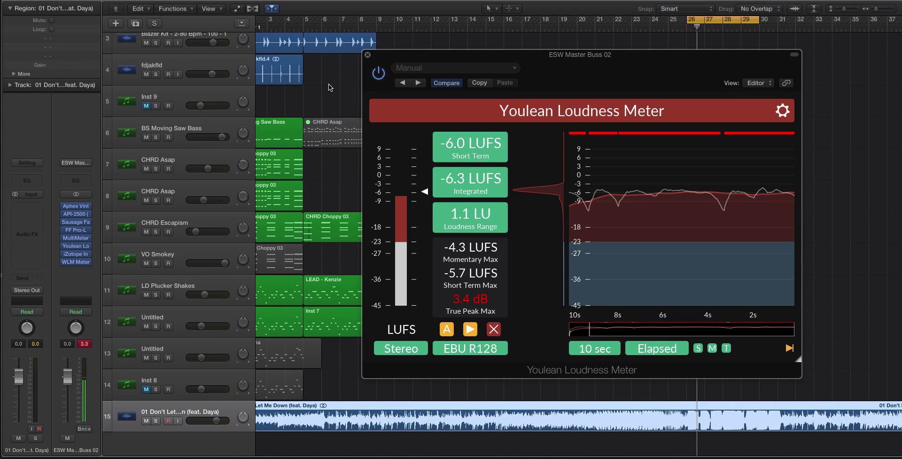
pyautogui.click(367, 55)
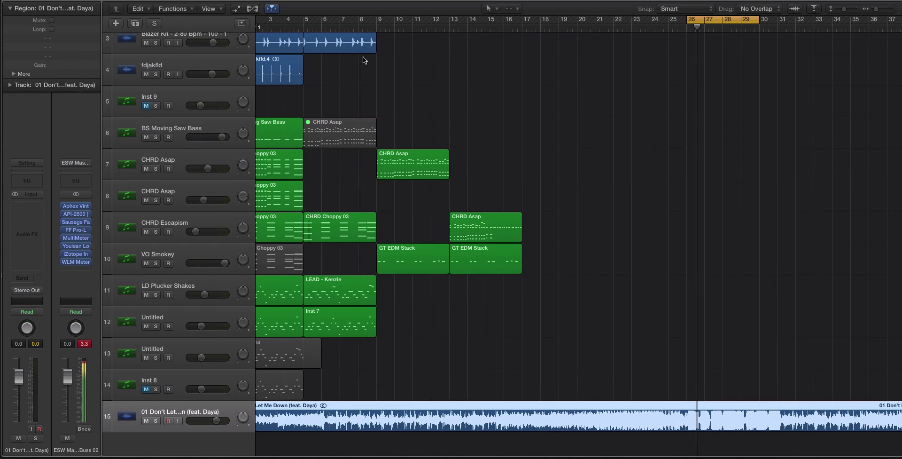
# Step: Mute the reference track and create a marker at the playhead near bar 26
pyautogui.click(145, 421)
pyautogui.hscroll(-5, 201, 221)
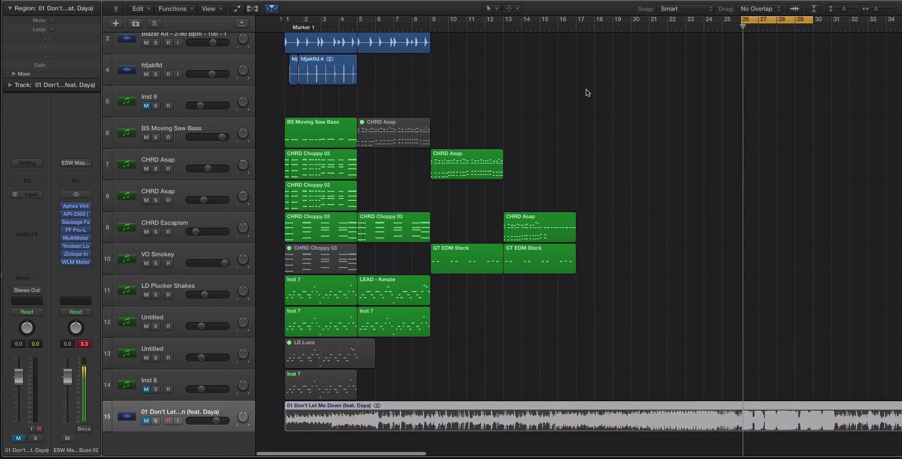
pyautogui.hotkey('alt', "'")
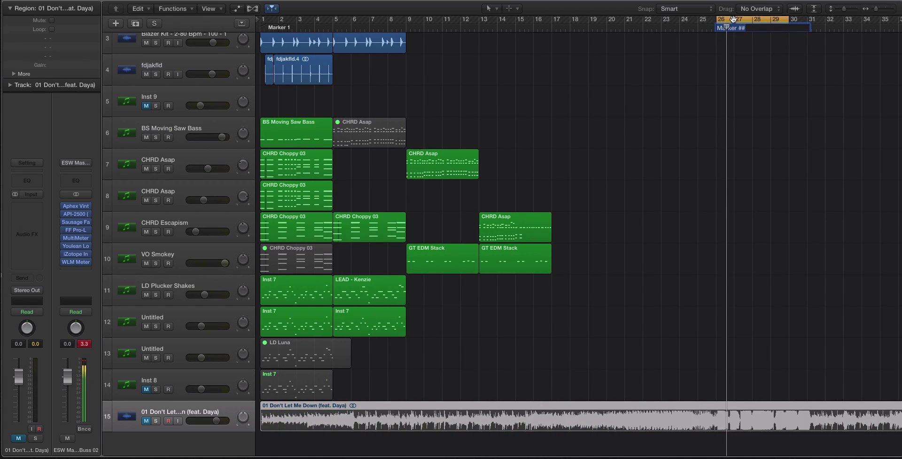
# Step: Set the cycle range to bars 1–5 over the song's opening regions
pyautogui.moveTo(269, 22); pyautogui.dragTo(406, 26)
pyautogui.press('super+Down')
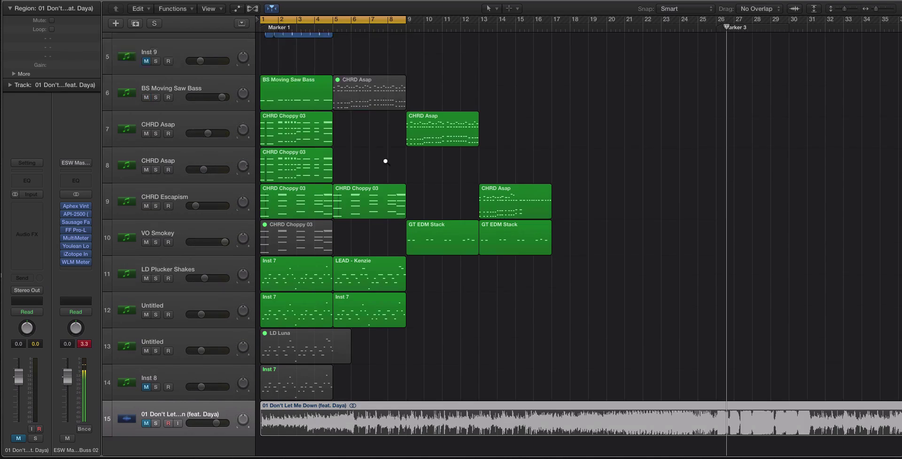
pyautogui.press('super+Right')
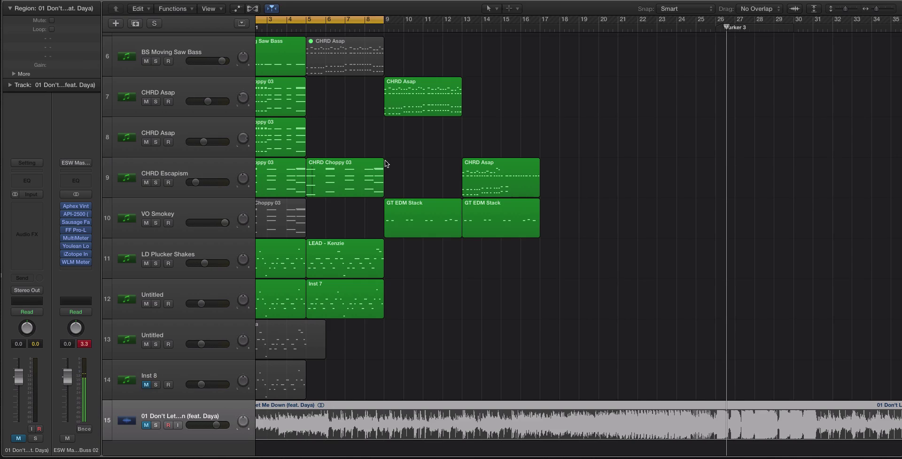
pyautogui.scroll(10, 385, 160)
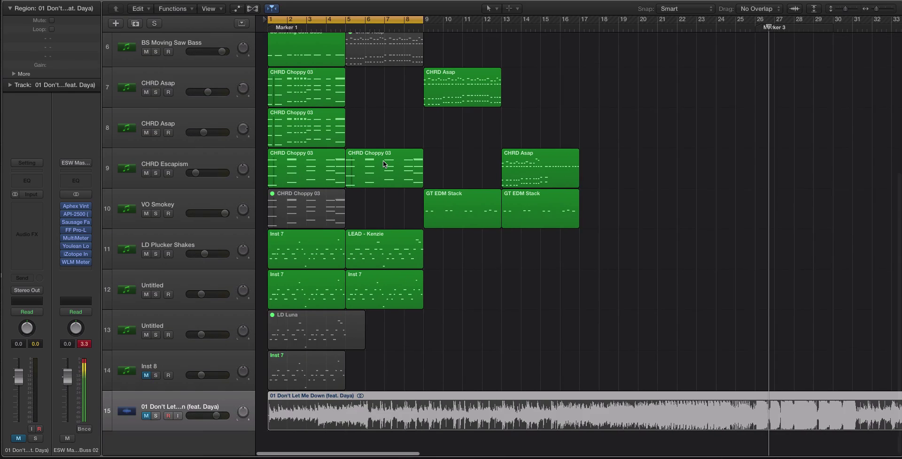
pyautogui.scroll(-5, 383, 161)
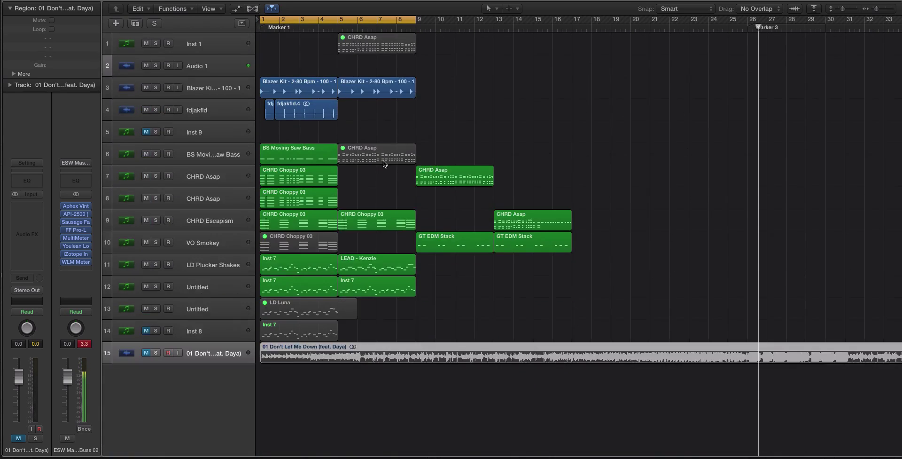
pyautogui.hscroll(4, 383, 162)
pyautogui.hscroll(-4, 289, 171)
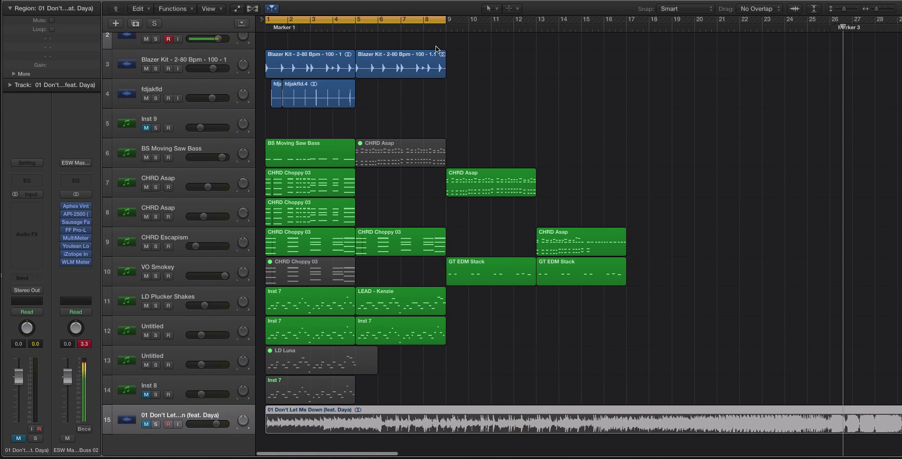
pyautogui.moveTo(443, 19); pyautogui.dragTo(351, 17)
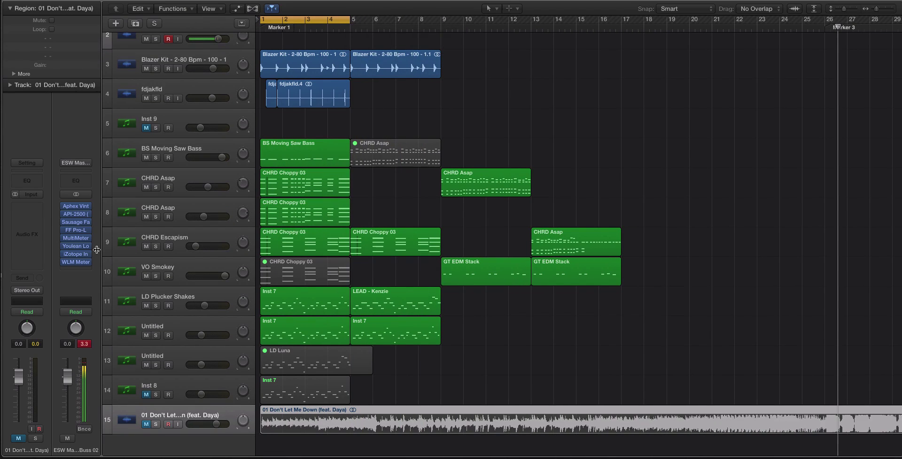
# Step: Play the bars 1–5 loop with Youlean Loudness Meter open and examine its loudness history graph
pyautogui.click(77, 248)
pyautogui.moveTo(554, 67); pyautogui.dragTo(460, 68)
pyautogui.press('space')
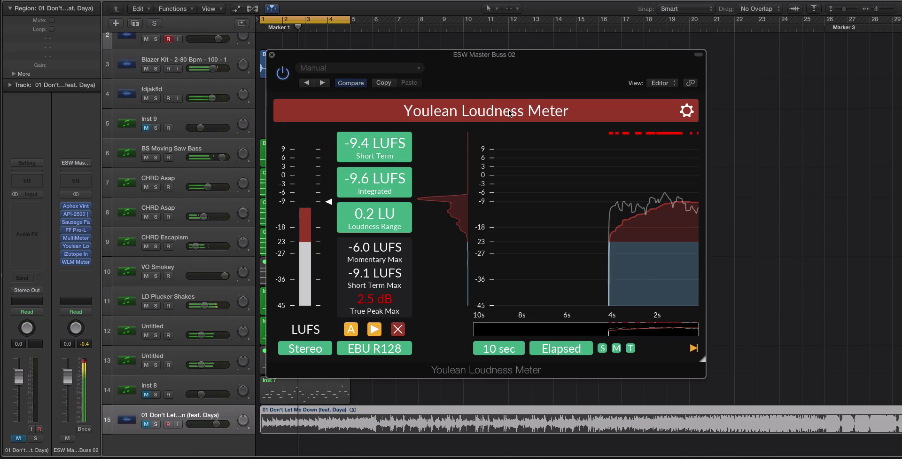
pyautogui.moveTo(651, 228)
pyautogui.scroll(-3, 644, 211)
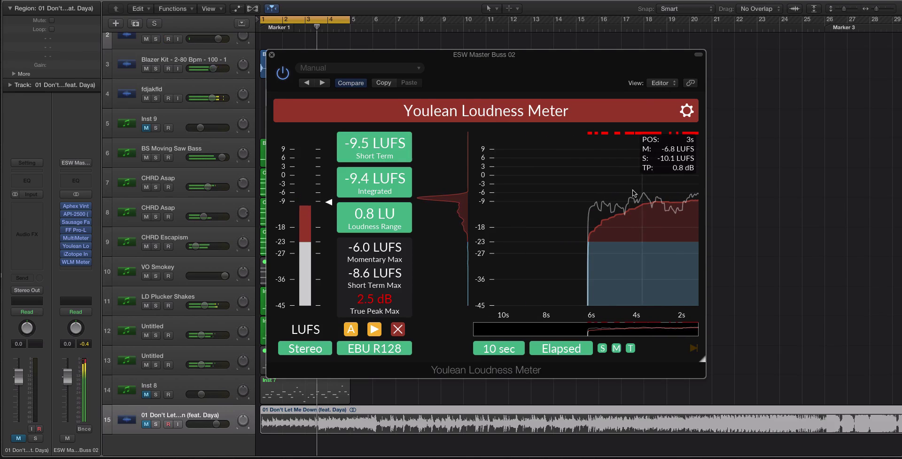
pyautogui.hscroll(-5, 628, 168)
pyautogui.scroll(3, 622, 177)
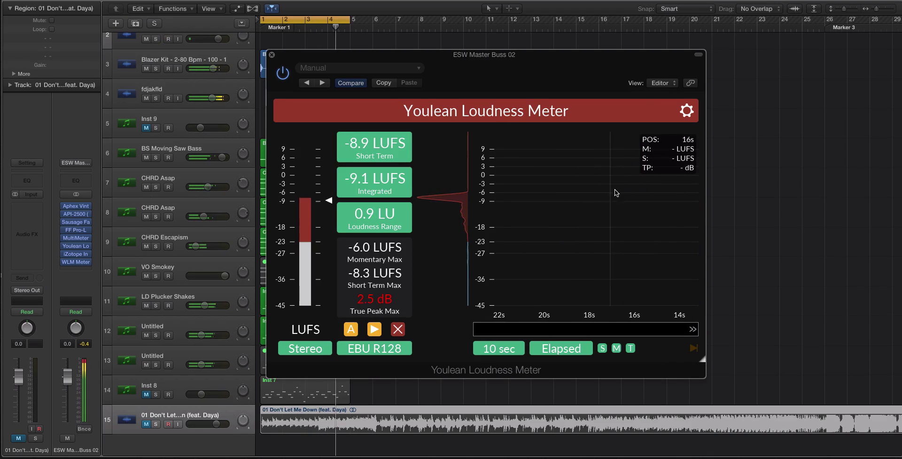
# Step: Replay the bars 1–5 loop from the start and look back through Youlean Loudness Meter's loudness history
pyautogui.moveTo(616, 194); pyautogui.dragTo(617, 200)
pyautogui.press('Return')
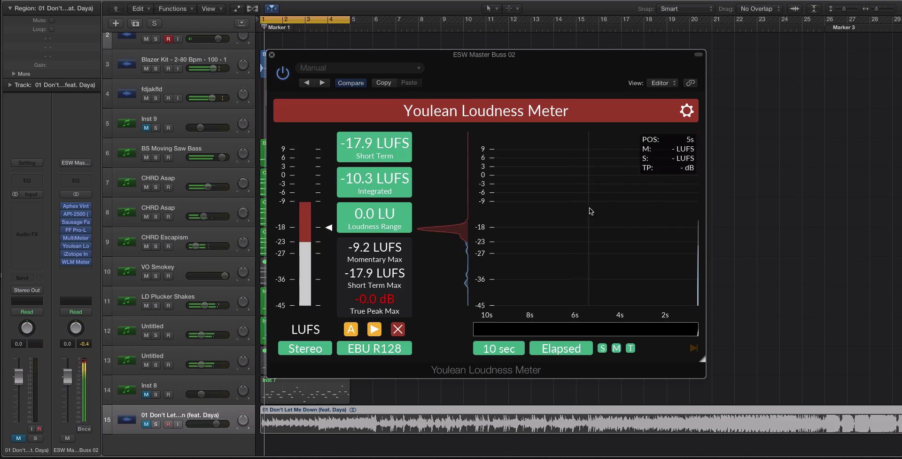
pyautogui.hscroll(5, 574, 212)
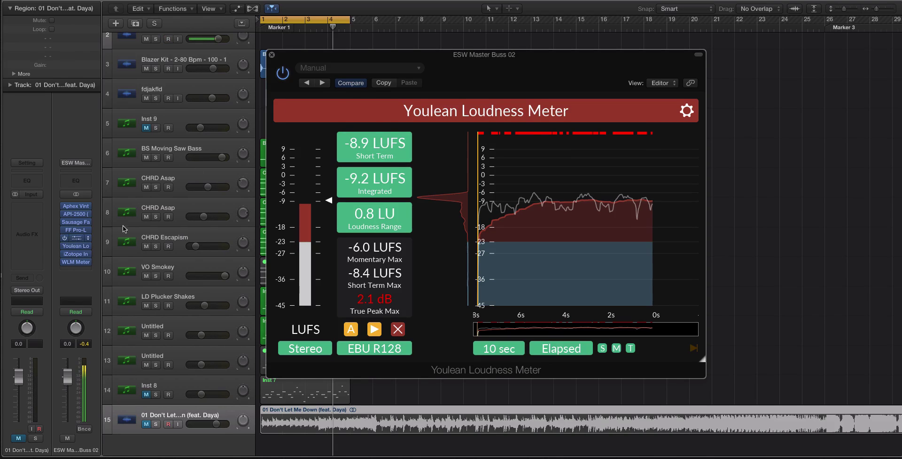
# Step: Place Youlean Loudness Meter beside MultiMeter and compare its loudness readings with MultiMeter and iZotope Insight, closing Insight when finished
pyautogui.moveTo(452, 59); pyautogui.dragTo(183, 77)
pyautogui.moveTo(469, 104); pyautogui.dragTo(648, 94)
pyautogui.moveTo(397, 75); pyautogui.dragTo(456, 72)
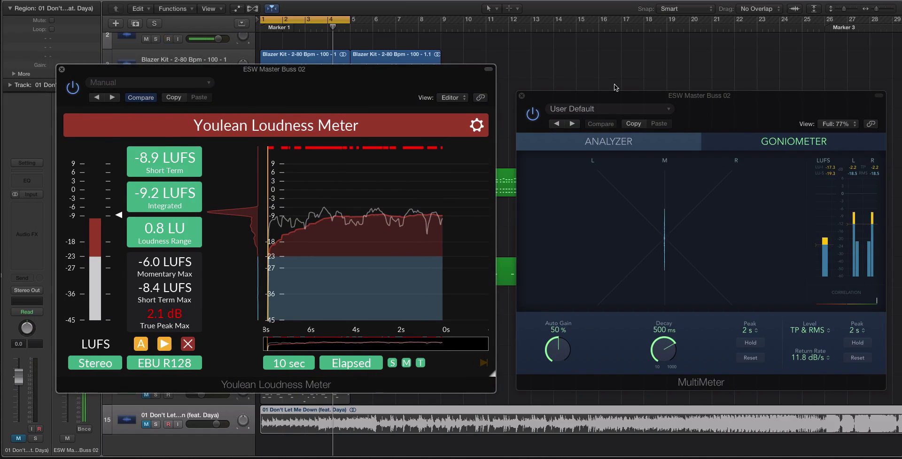
pyautogui.moveTo(621, 91); pyautogui.dragTo(608, 91)
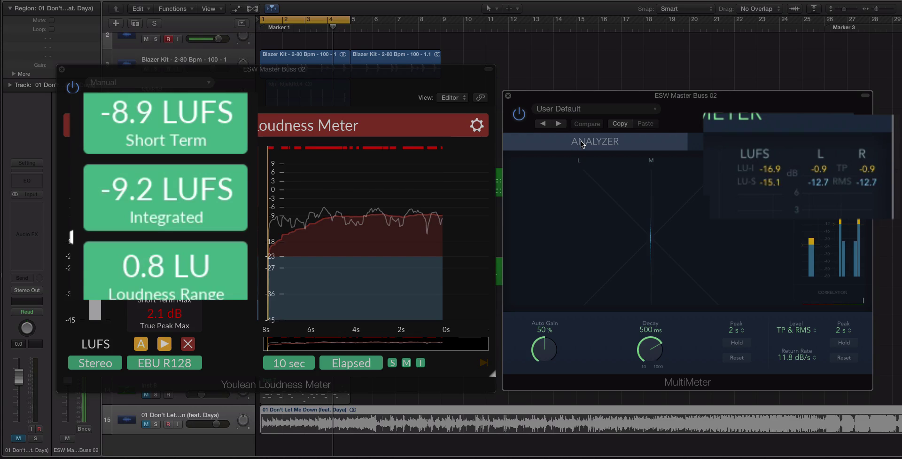
pyautogui.press('Return')
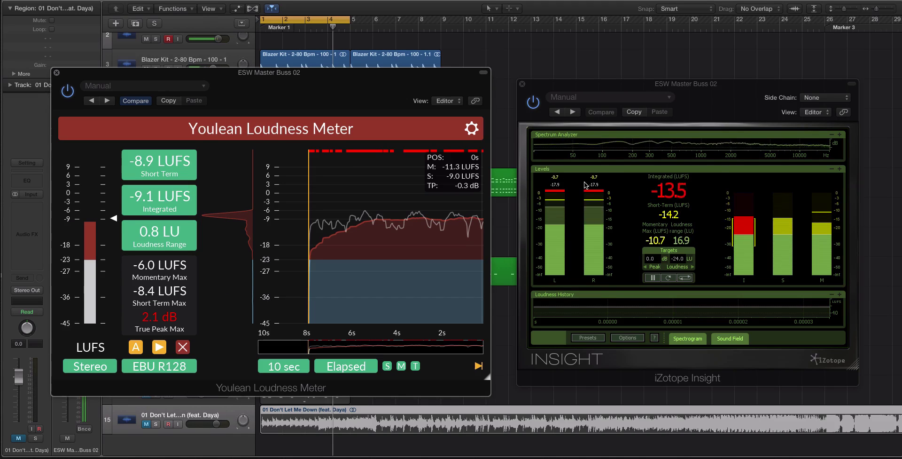
pyautogui.click(522, 84)
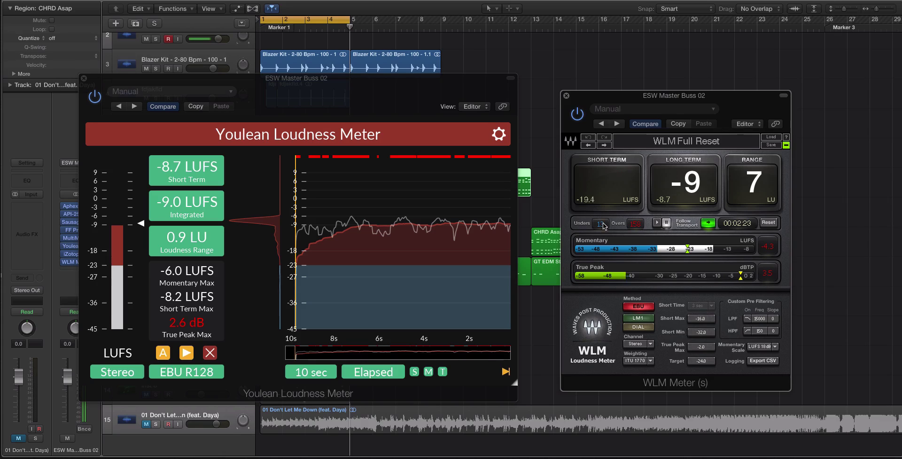
pyautogui.click(115, 375)
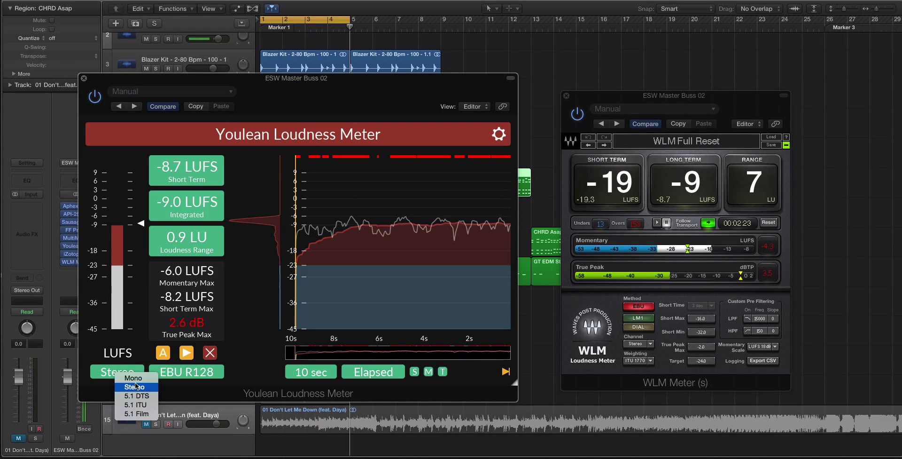
pyautogui.click(150, 414)
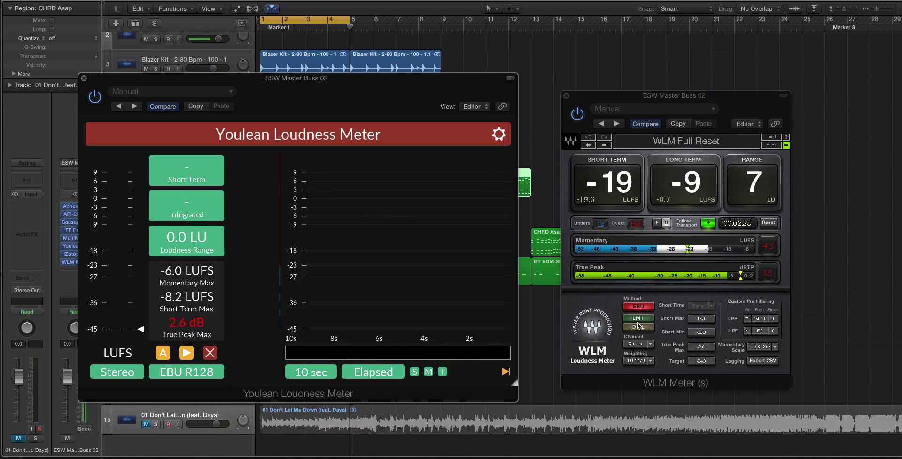
pyautogui.click(644, 307)
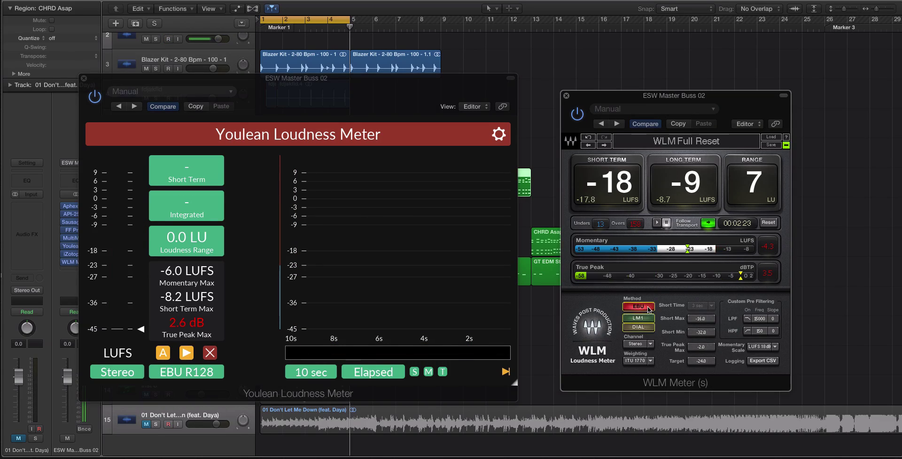
pyautogui.click(633, 319)
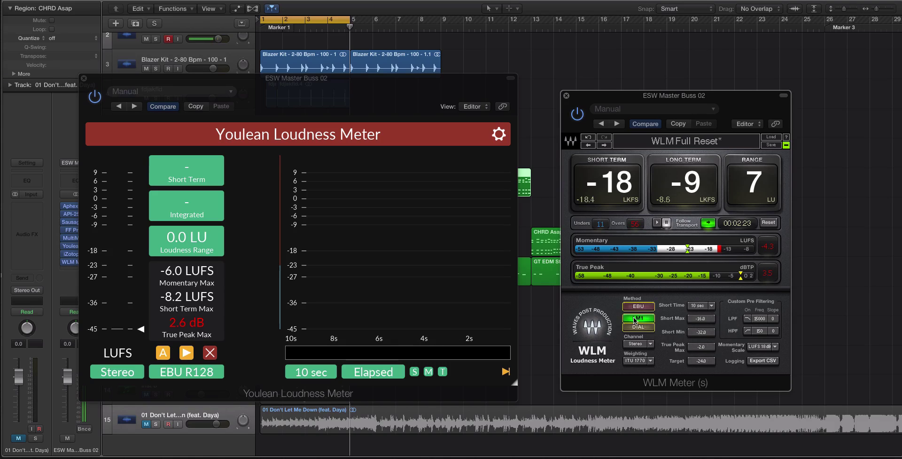
pyautogui.click(639, 307)
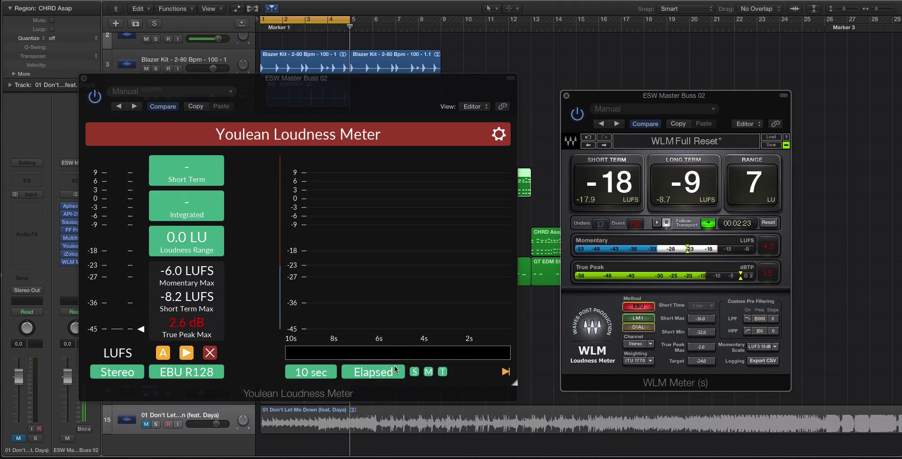
pyautogui.click(182, 374)
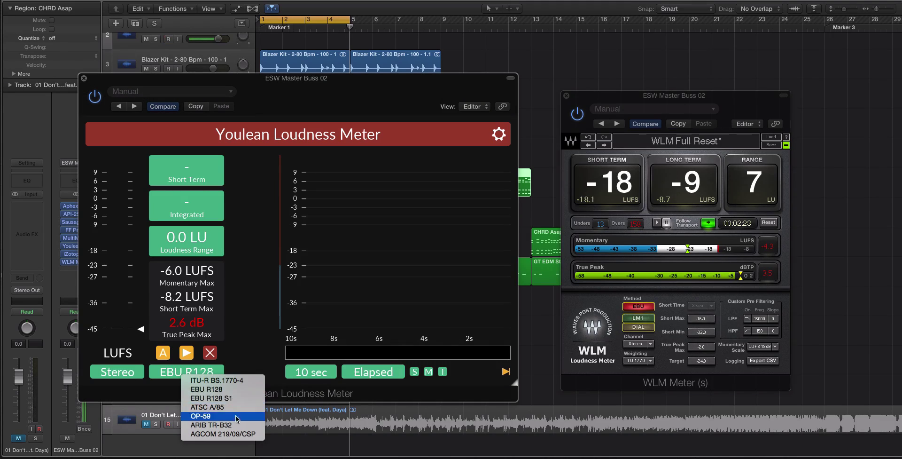
pyautogui.click(376, 263)
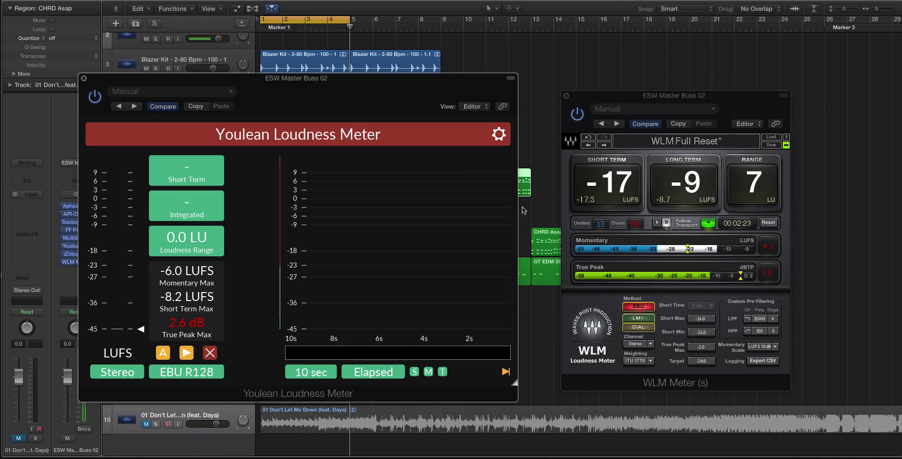
# Step: Close WLM Meter and move the Youlean Loudness Meter window over the arrangement, clear of the track headers
pyautogui.click(566, 95)
pyautogui.moveTo(204, 81); pyautogui.dragTo(470, 67)
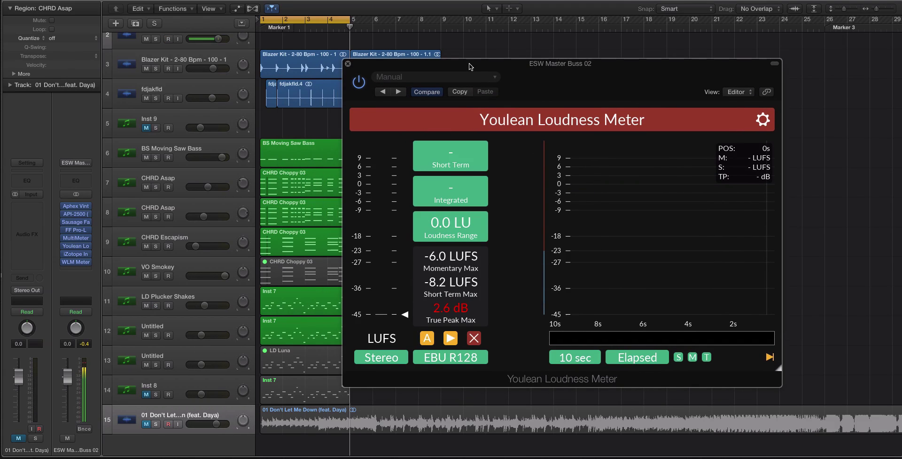